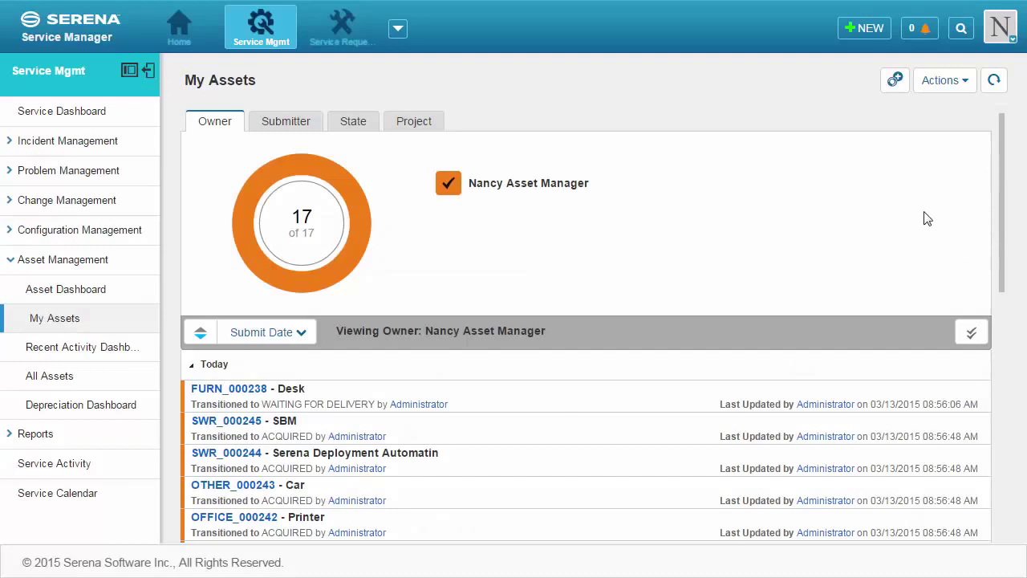
Step: Start a new Assets submission form from the Asset Management catalog
click(862, 38)
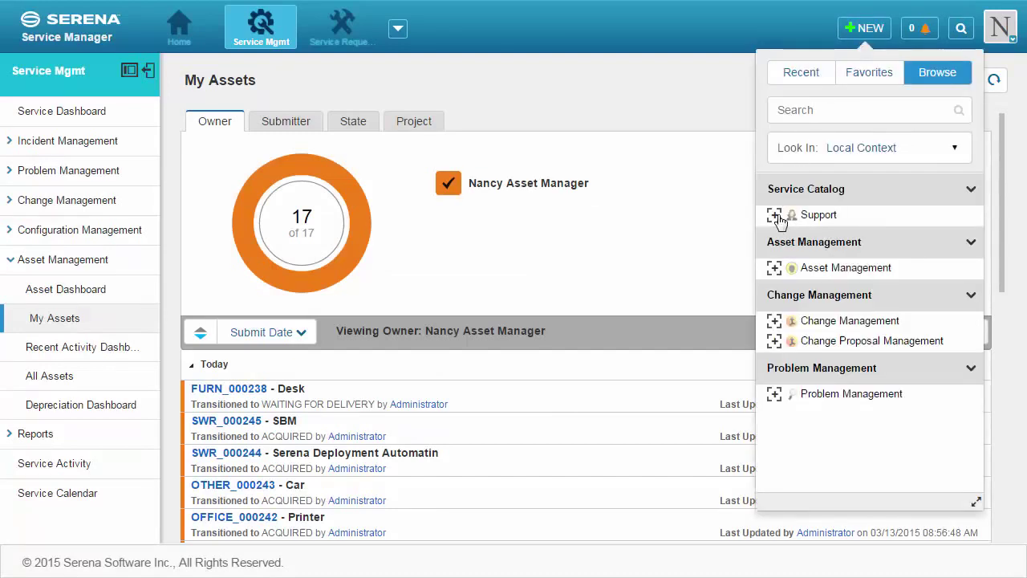
click(774, 269)
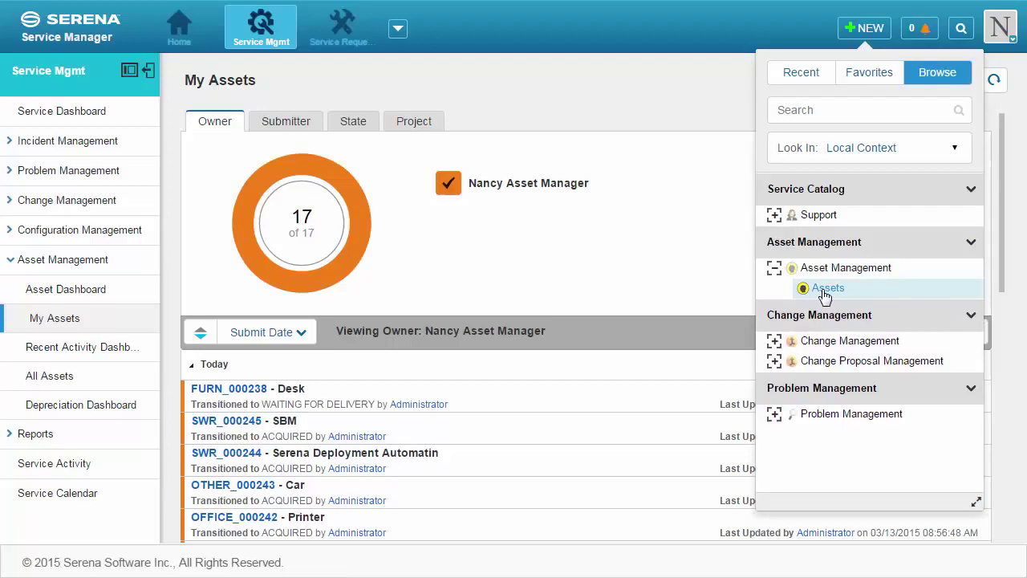
click(827, 298)
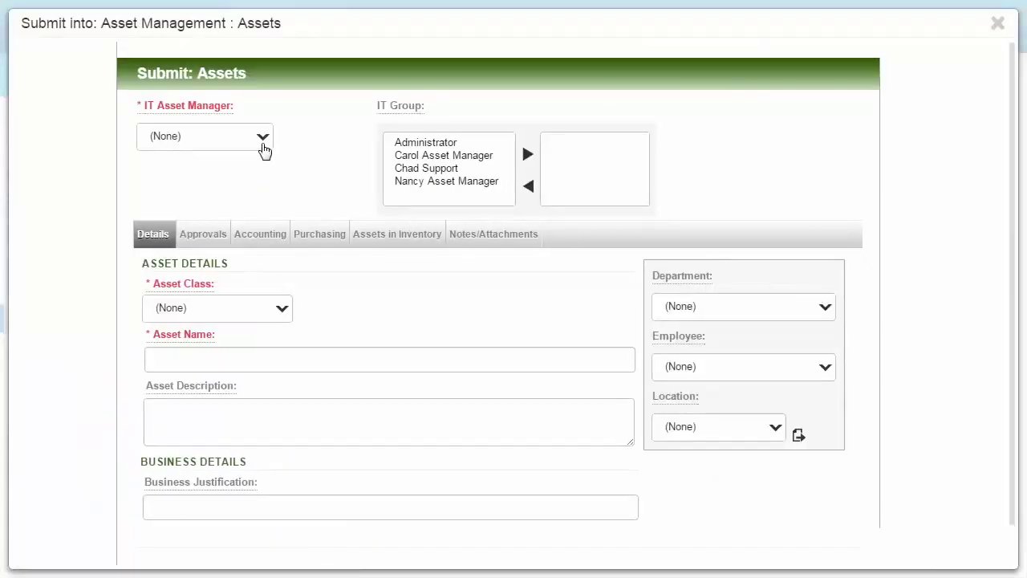
Step: Set the IT asset manager, asset class Computer, type Desktop, and model Vostro 260 Mini Tower
click(264, 147)
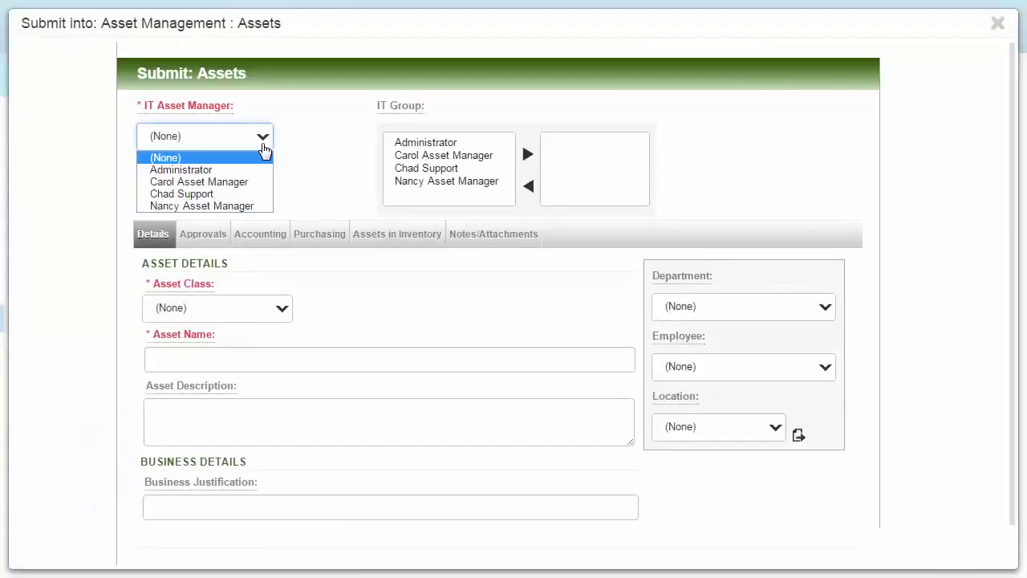
click(254, 206)
click(284, 313)
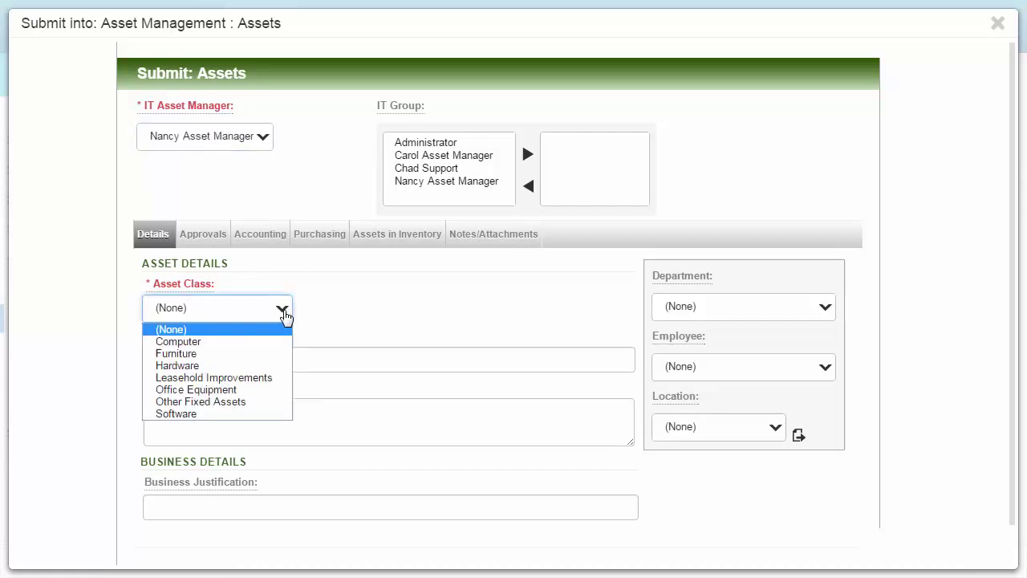
click(270, 342)
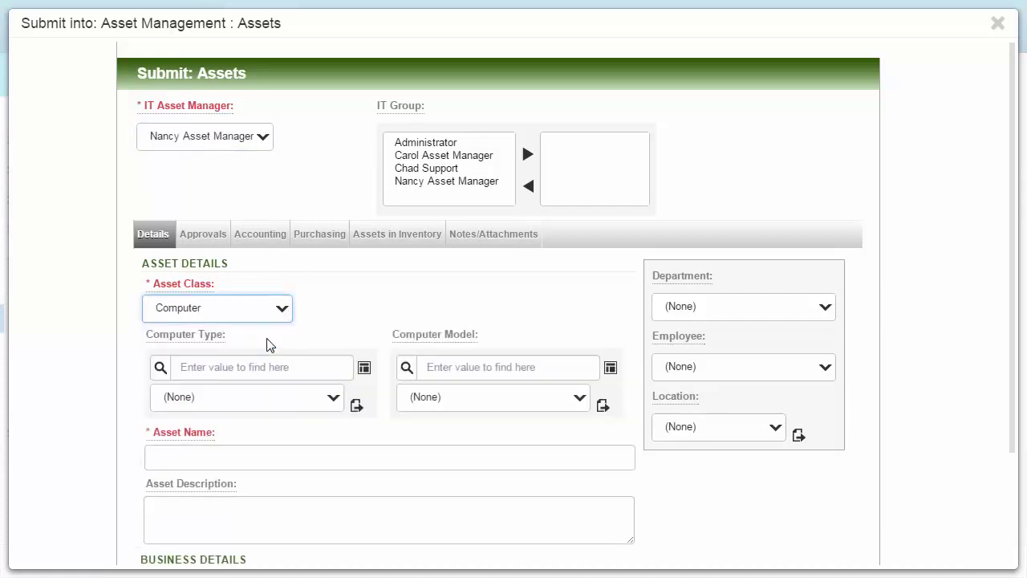
click(161, 367)
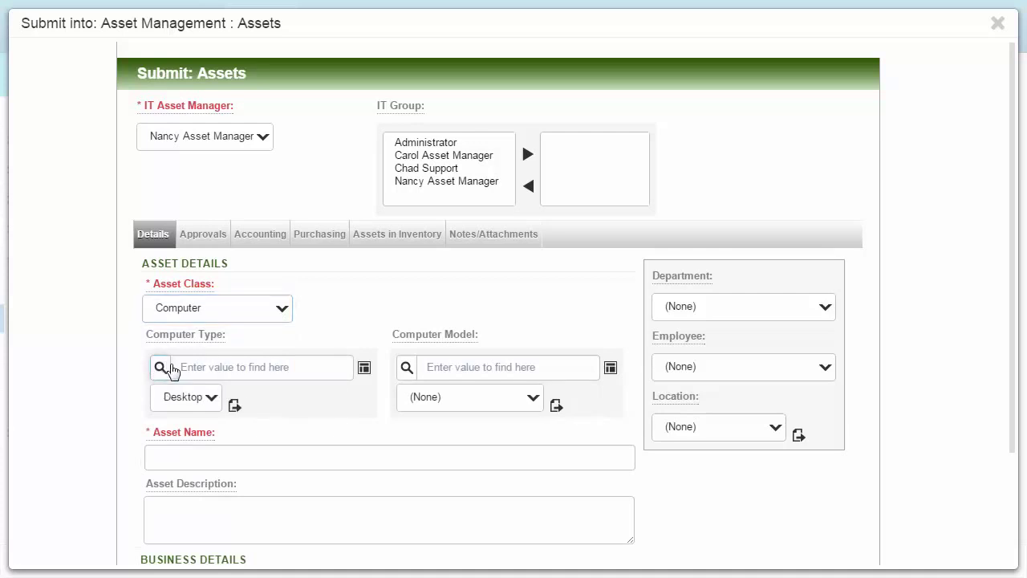
click(403, 371)
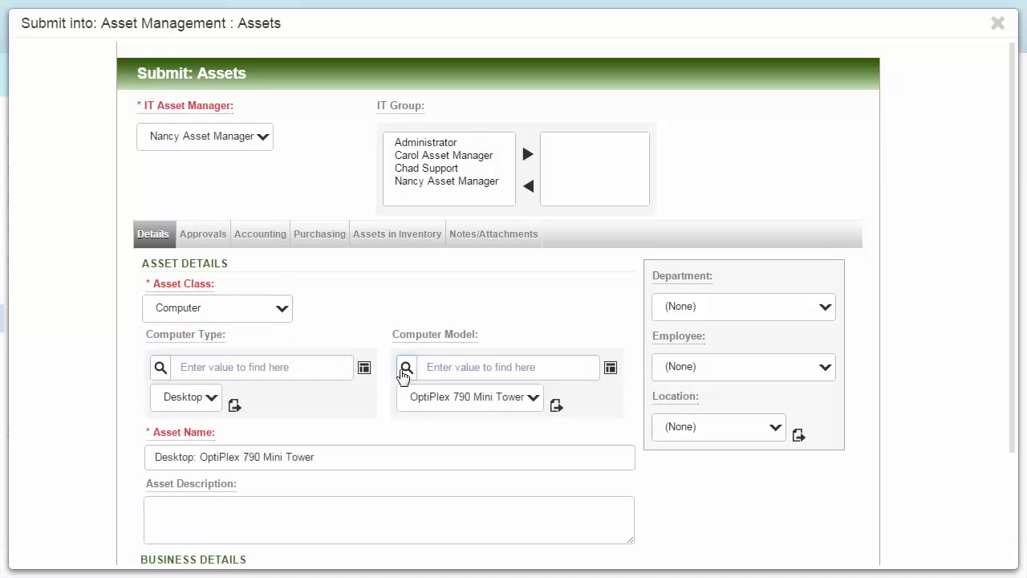
click(527, 409)
click(514, 442)
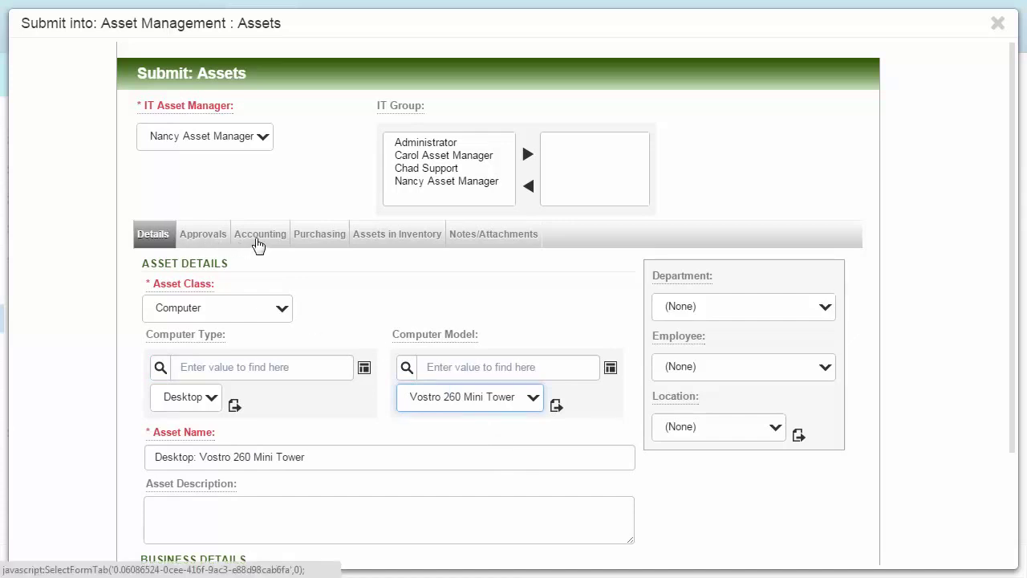
Step: Set business and financial approval to No, then submit the desktop asset
click(212, 241)
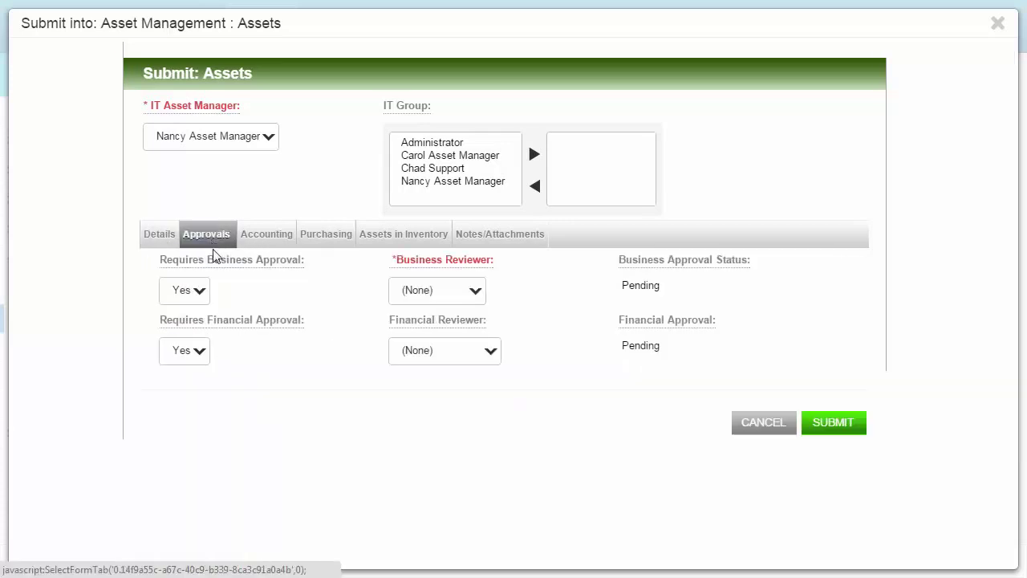
click(203, 294)
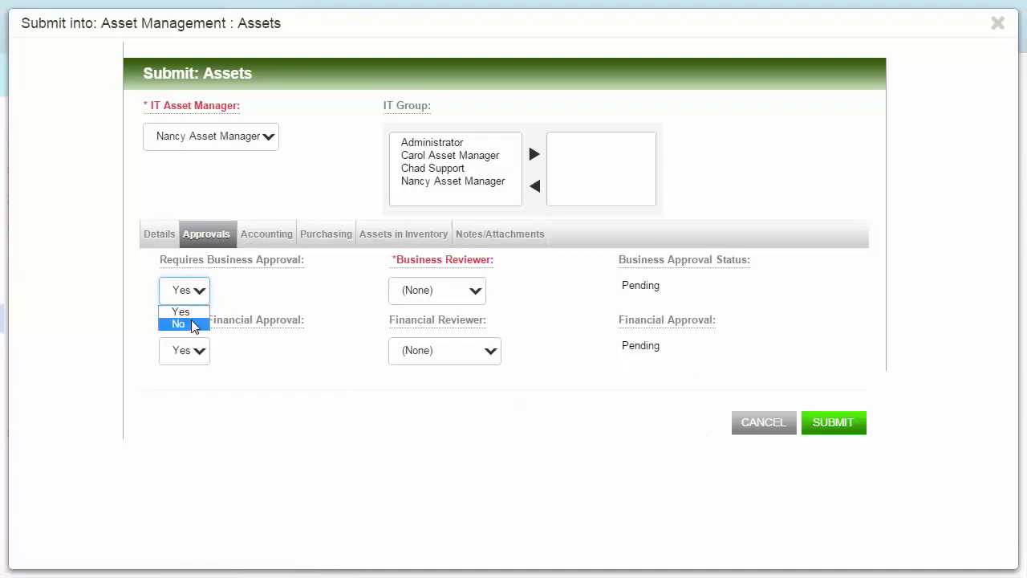
click(193, 324)
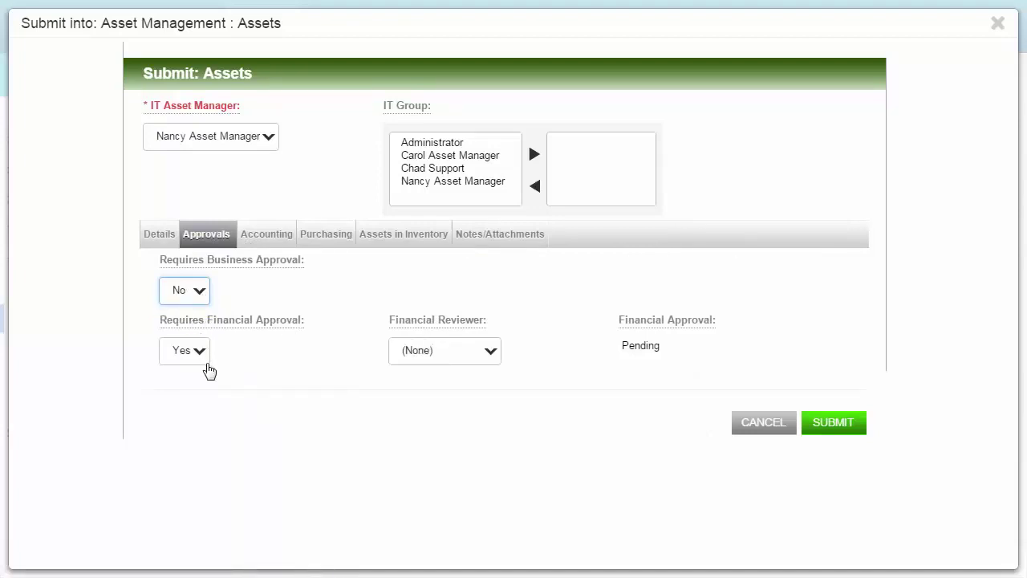
click(204, 359)
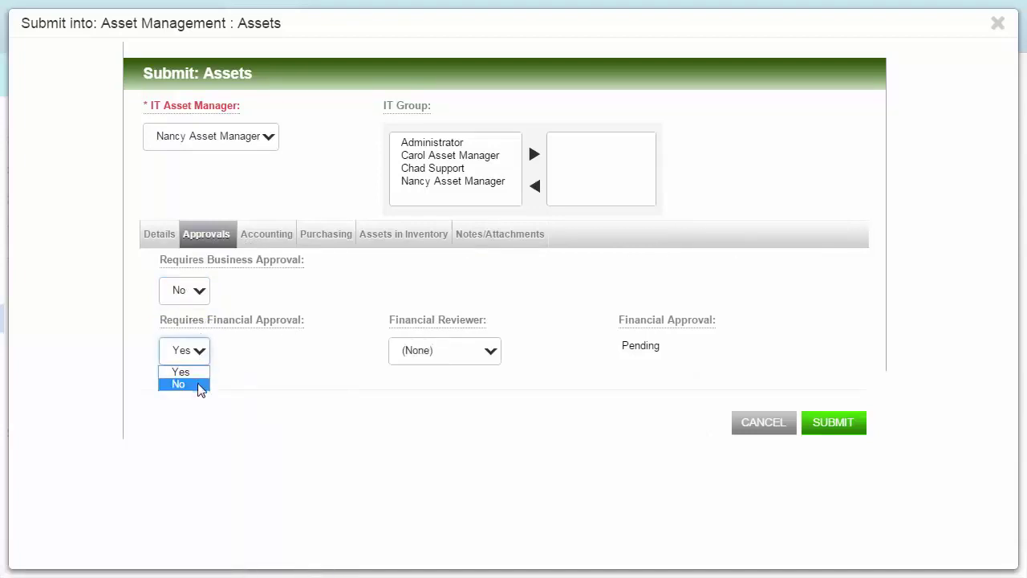
click(201, 387)
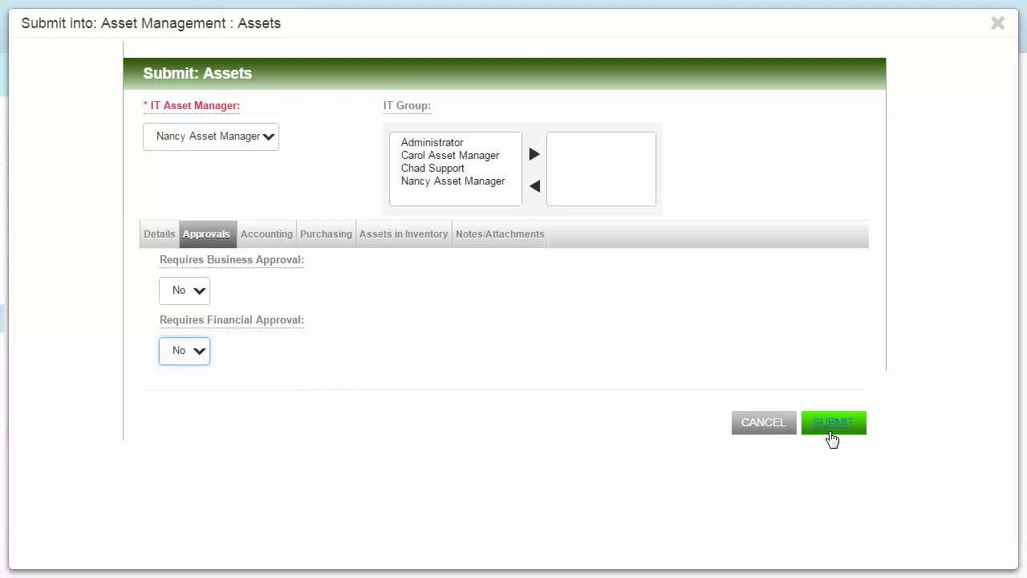
click(832, 423)
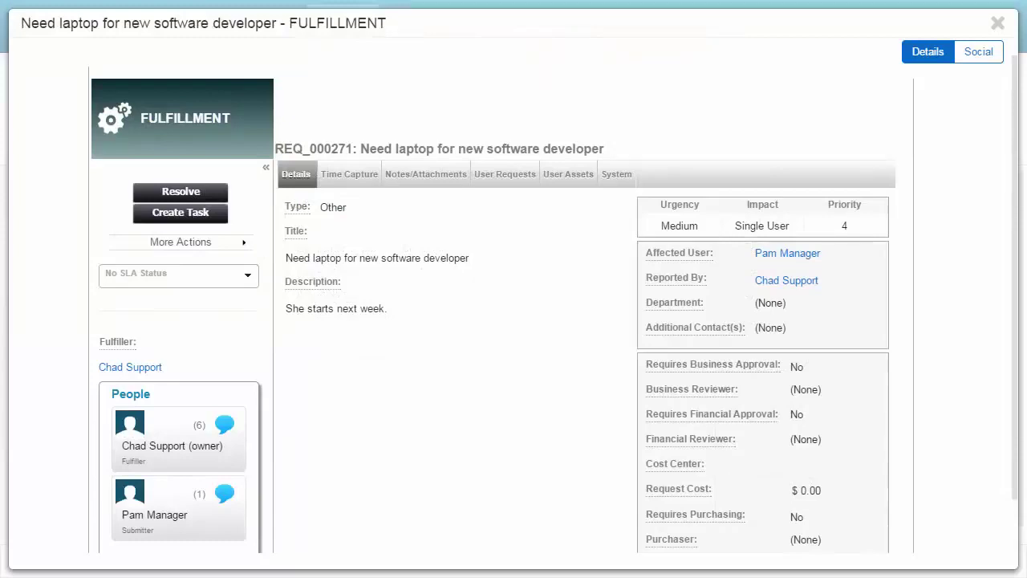
Step: Purchase an asset for REQ_000271, then add laptop LAP_000272 to asset management
click(236, 247)
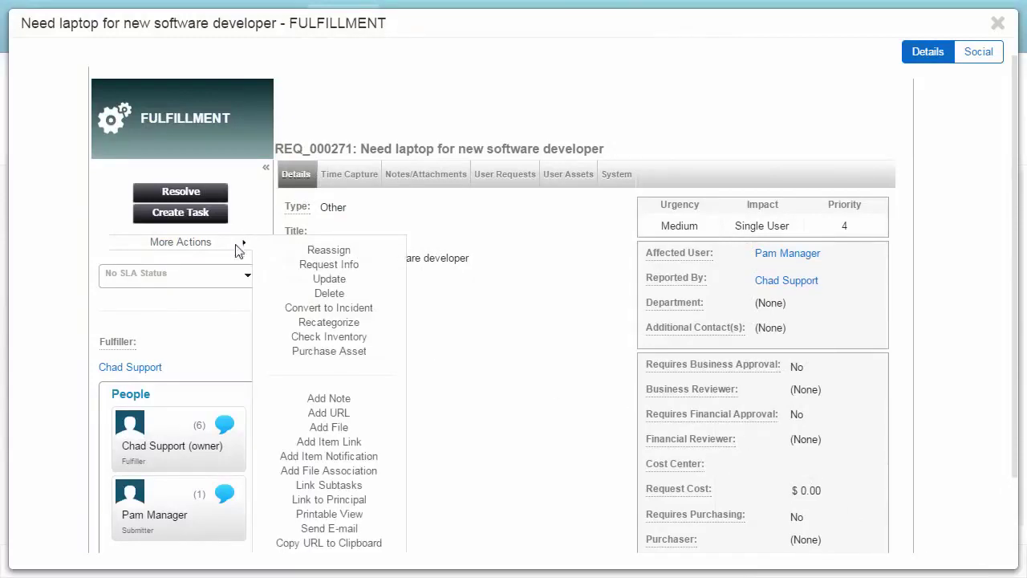
click(337, 352)
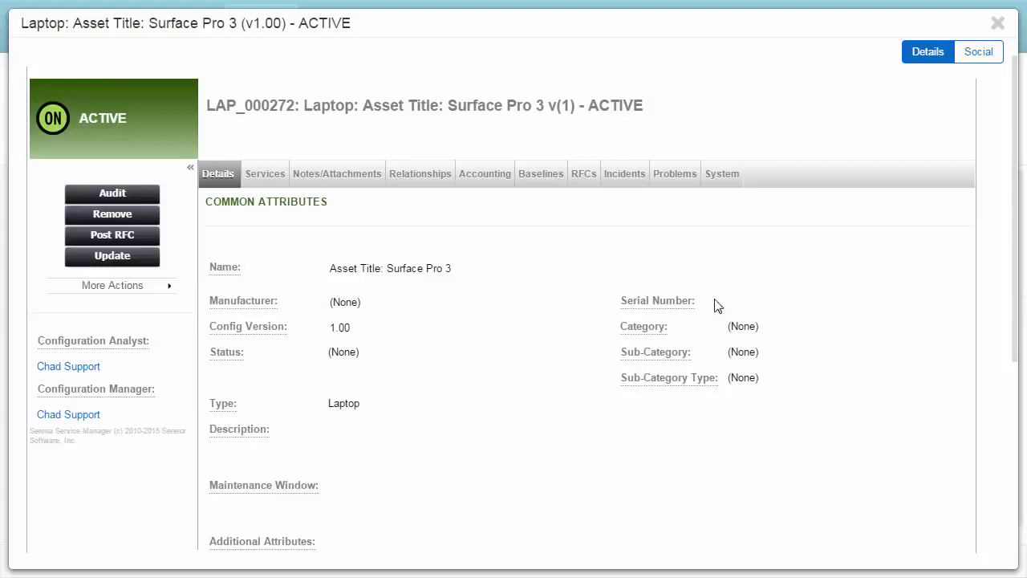
click(115, 287)
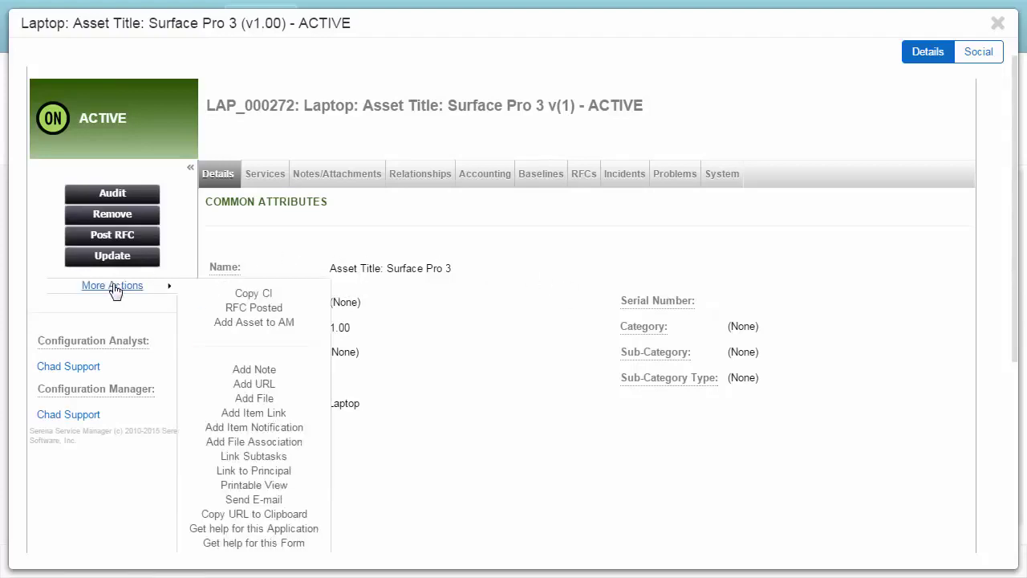
click(251, 322)
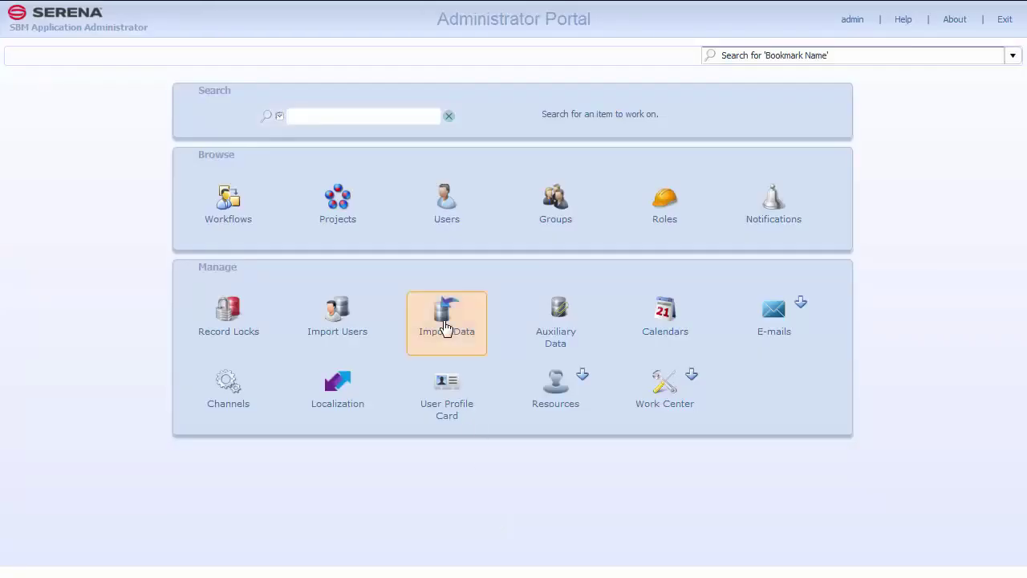
Step: Set up an import of AM_ImportFile.xls into the Assets table, targeting Asset Management > Assets
click(446, 329)
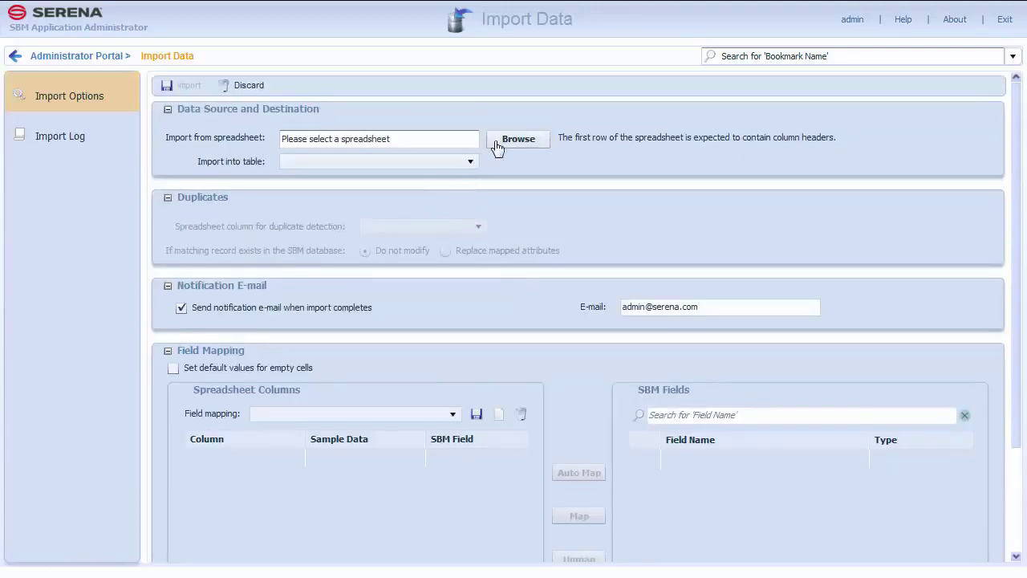
click(498, 147)
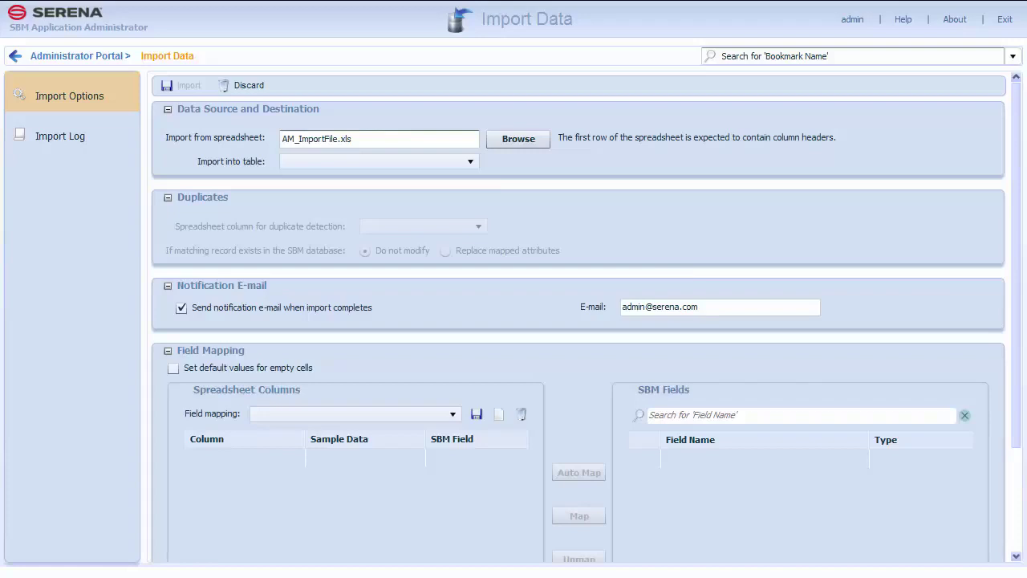
click(447, 165)
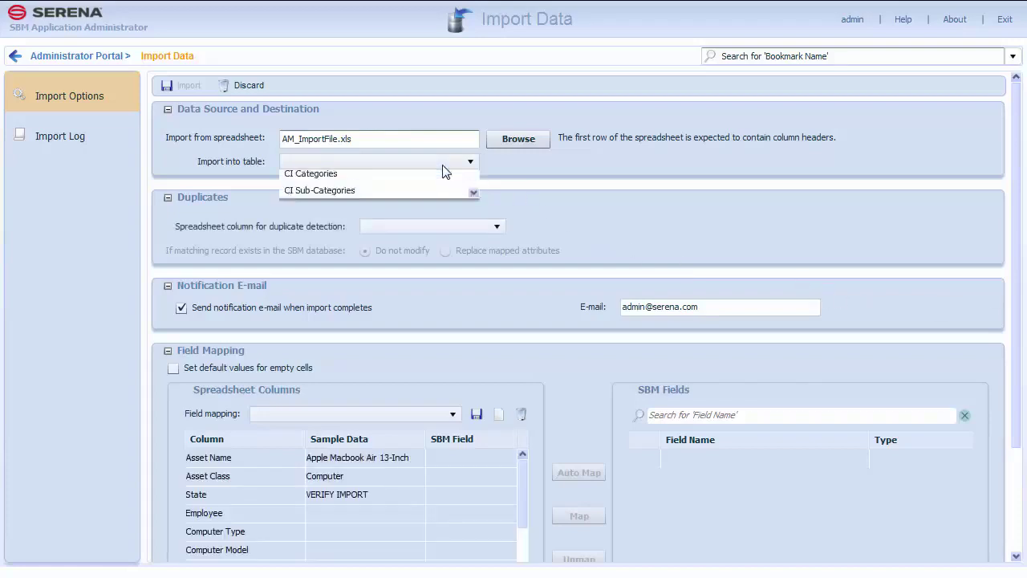
click(438, 174)
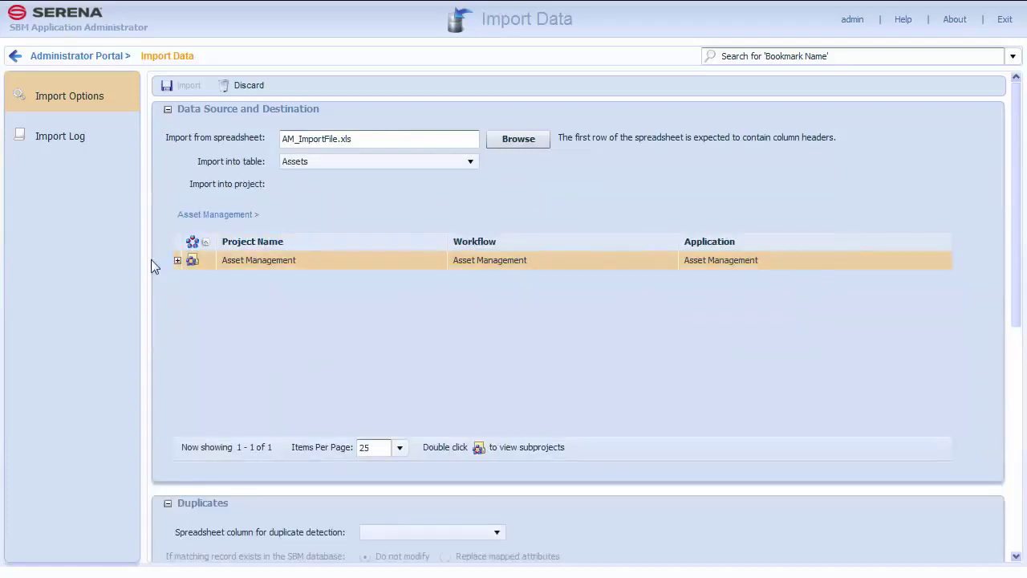
click(177, 260)
click(240, 281)
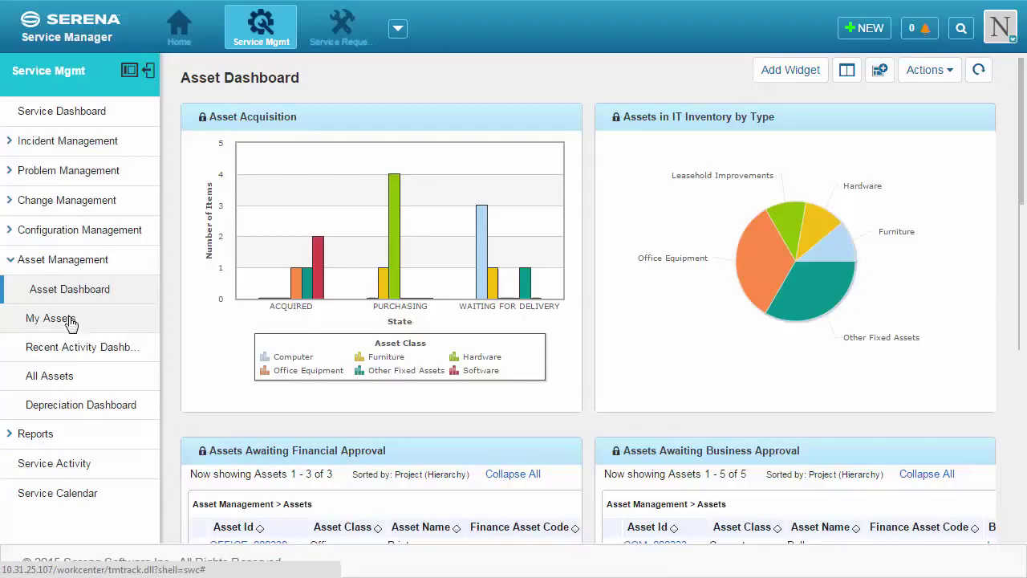
Step: Open the Recent Activity Dashboard
click(80, 348)
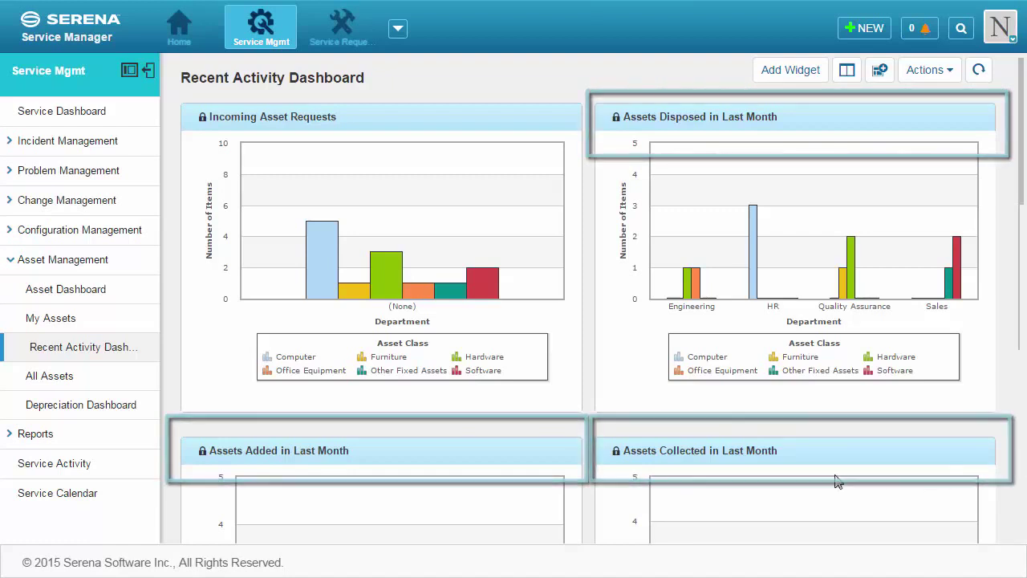
Step: Open the IT Hardware bar in the Assets Added in Last Month chart, listing HWR_000203 and HWR_000204
scroll(645, 477, down, 3)
mouse_move(399, 425)
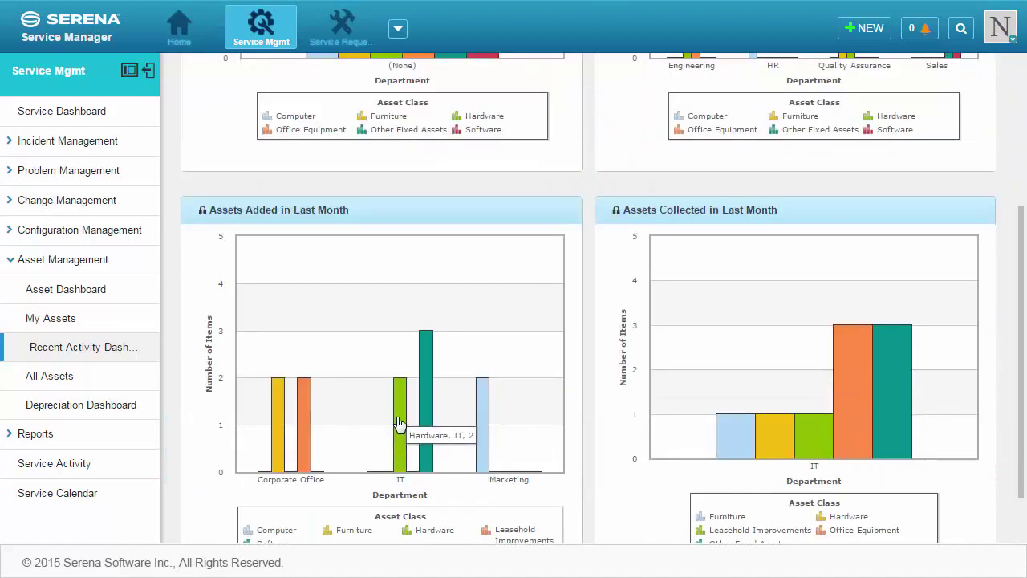
click(399, 424)
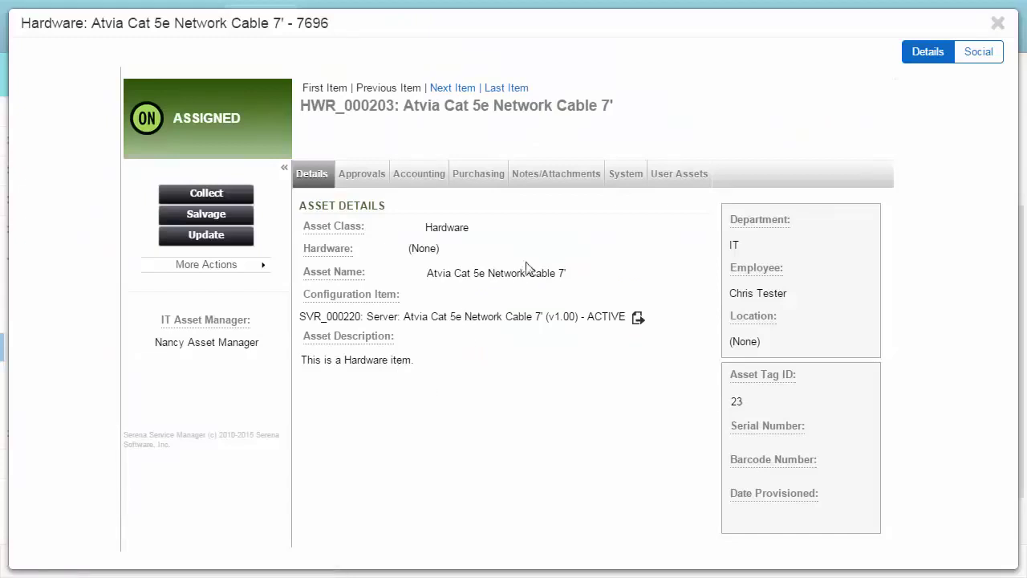
Step: Check the employee's User Assets, then the Macbook Air's accounting and depreciation details
click(671, 183)
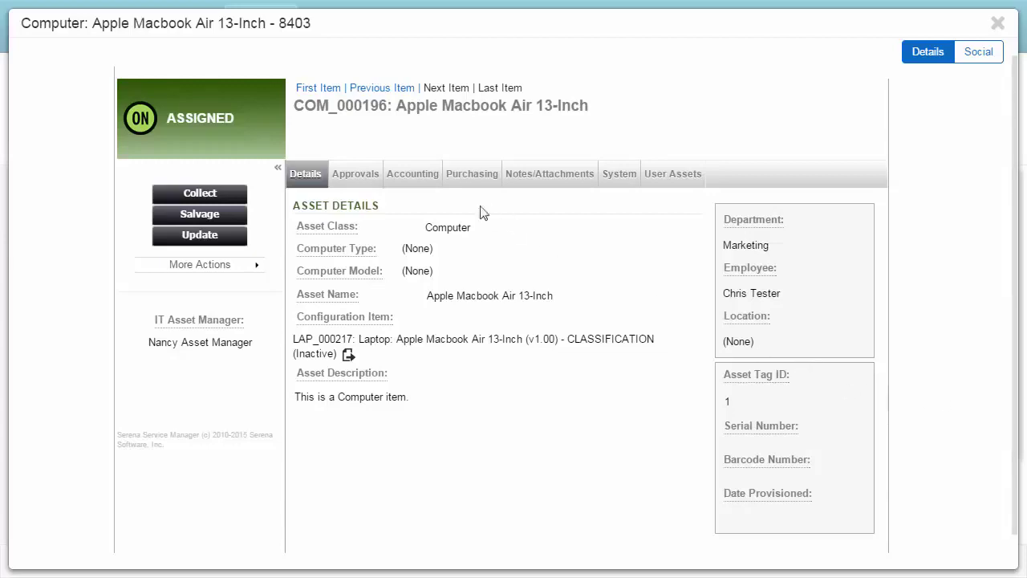
click(413, 181)
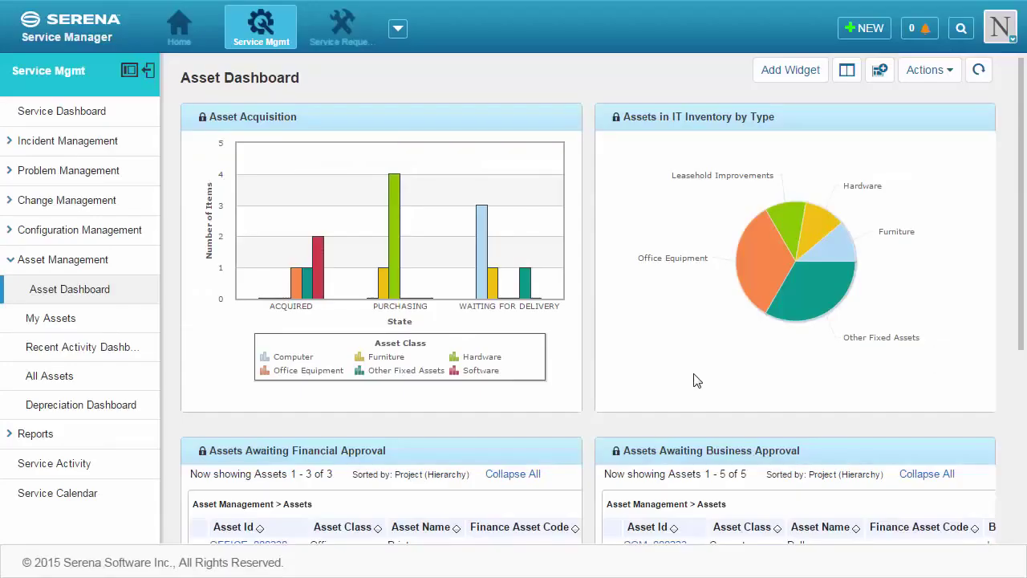
Step: Review the Depreciation Dashboard with the (None) group collapsed, then go to My Assets
click(93, 411)
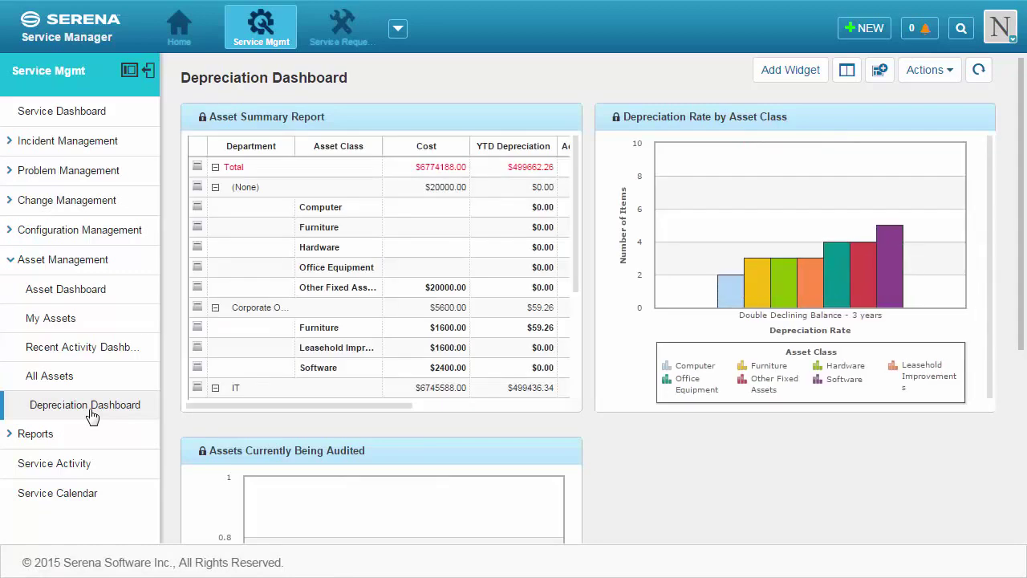
click(215, 187)
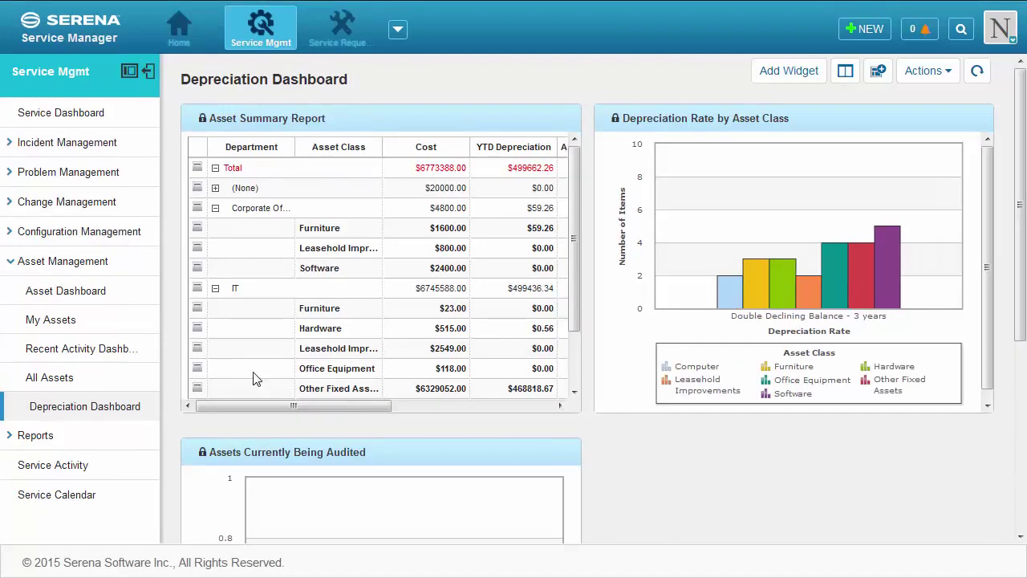
click(79, 322)
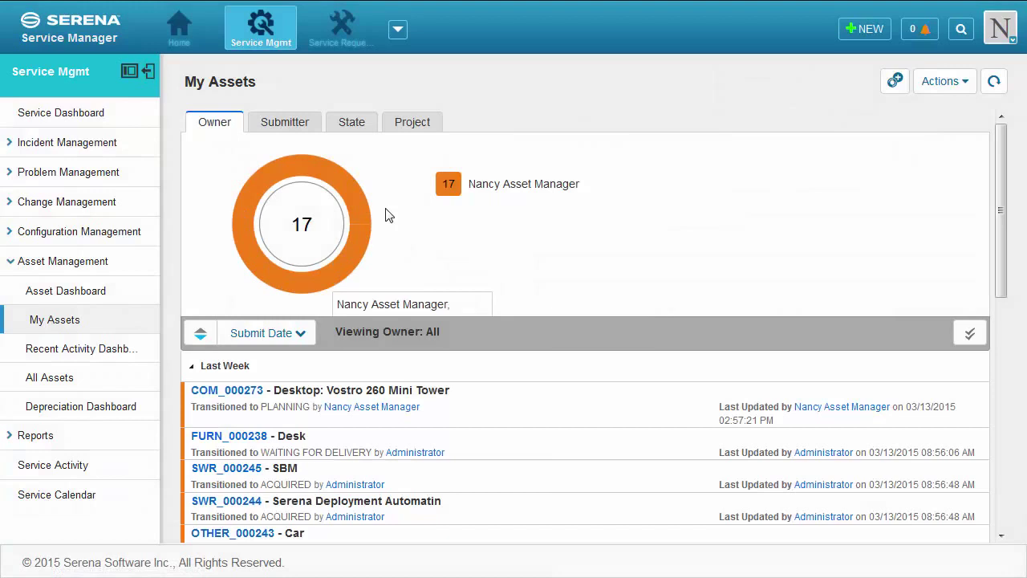
Step: Filter My Assets by state to ASSIGNED and open guest chair FURN_000200
click(351, 122)
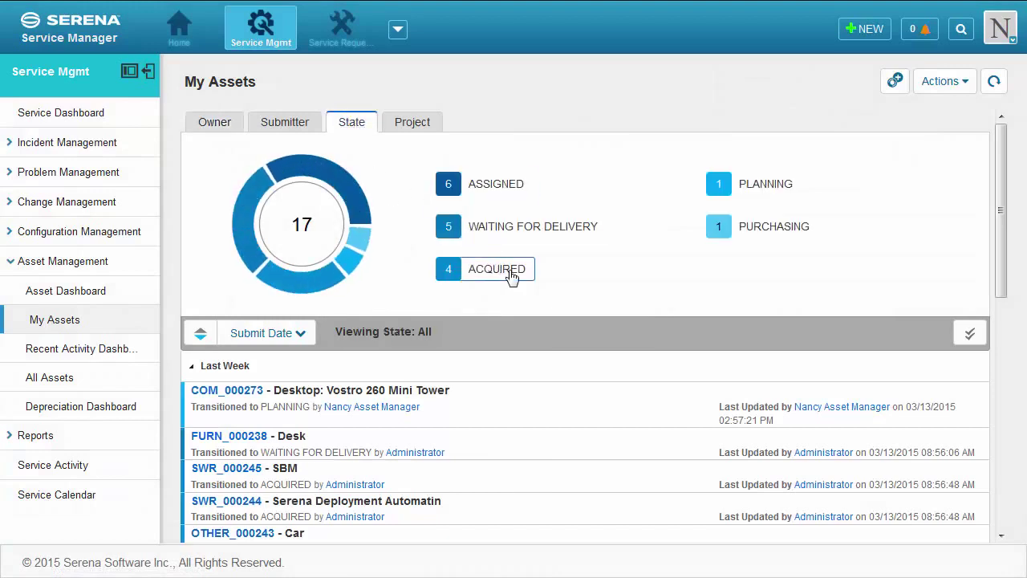
click(484, 189)
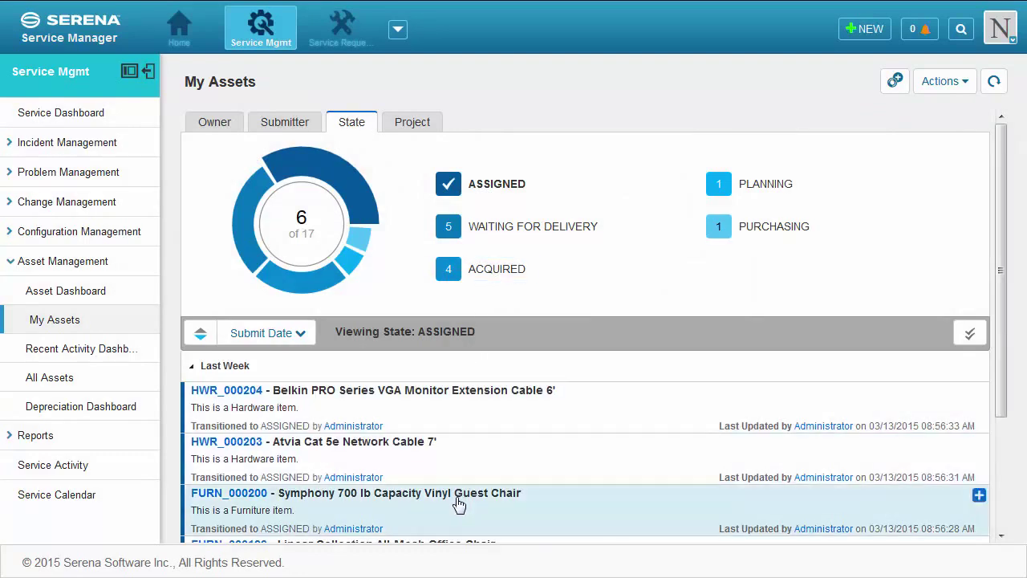
click(458, 503)
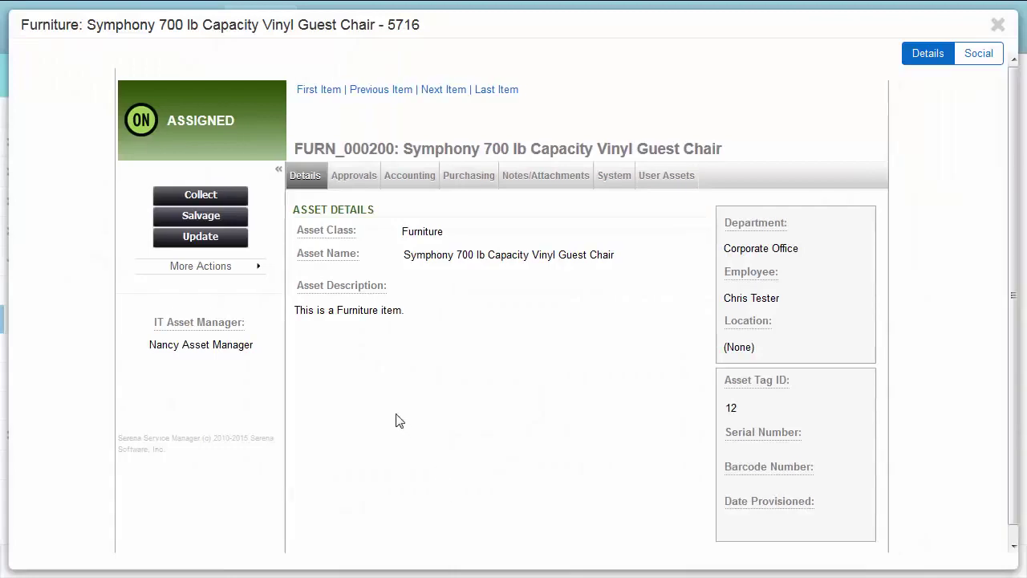
Step: Salvage guest chair FURN_000200 with disposal method Recycled
click(206, 222)
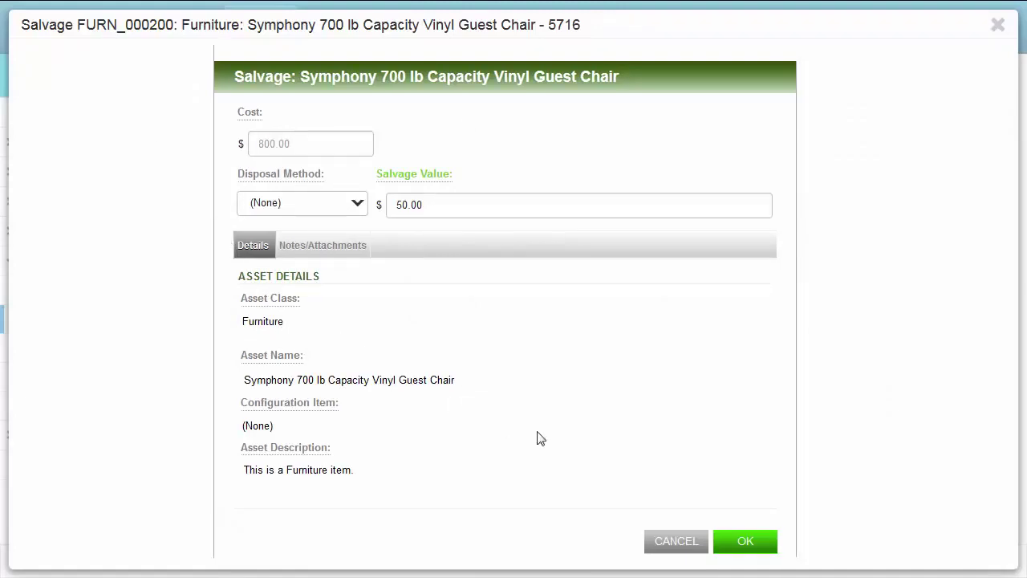
click(359, 210)
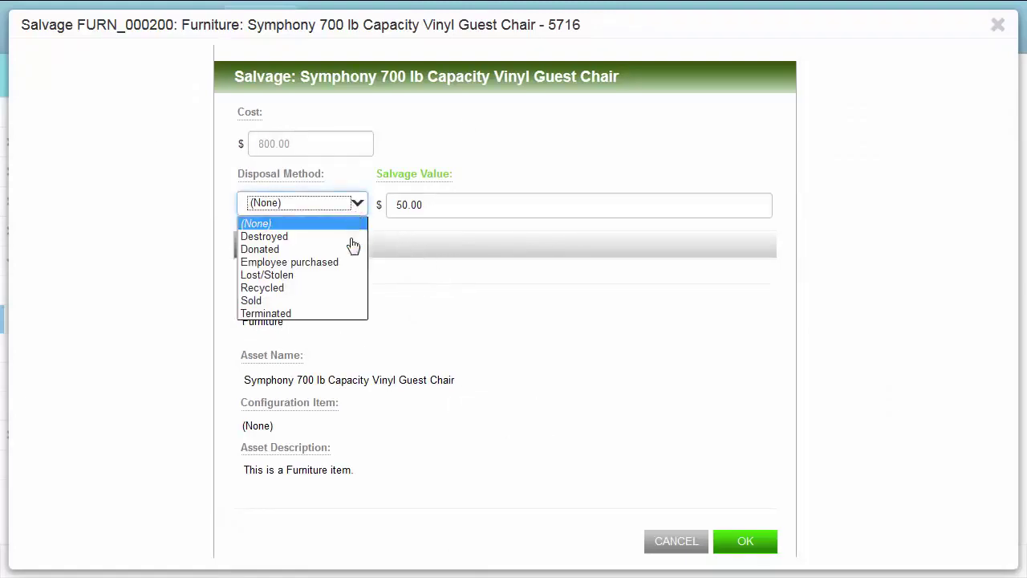
click(343, 289)
click(745, 549)
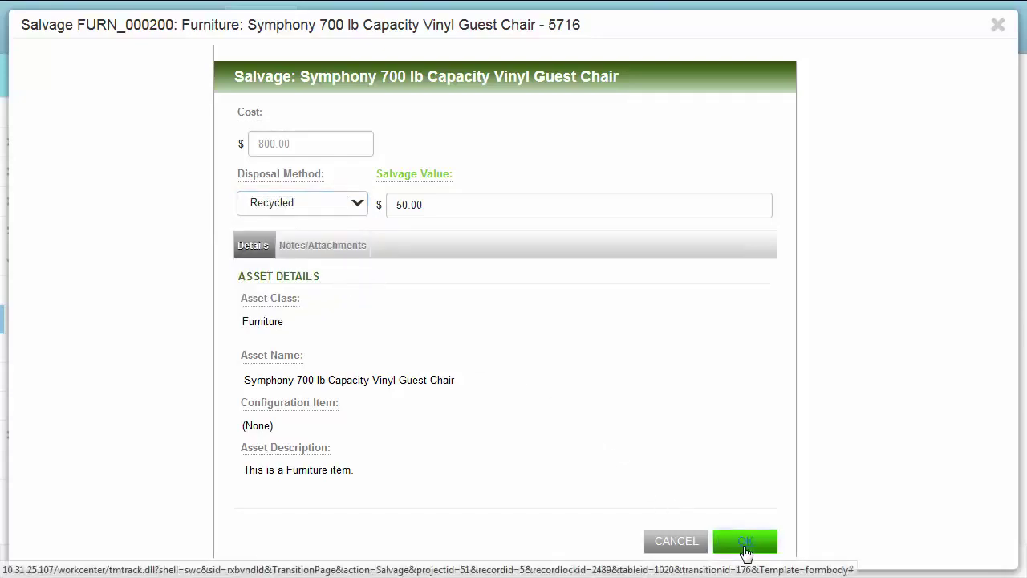